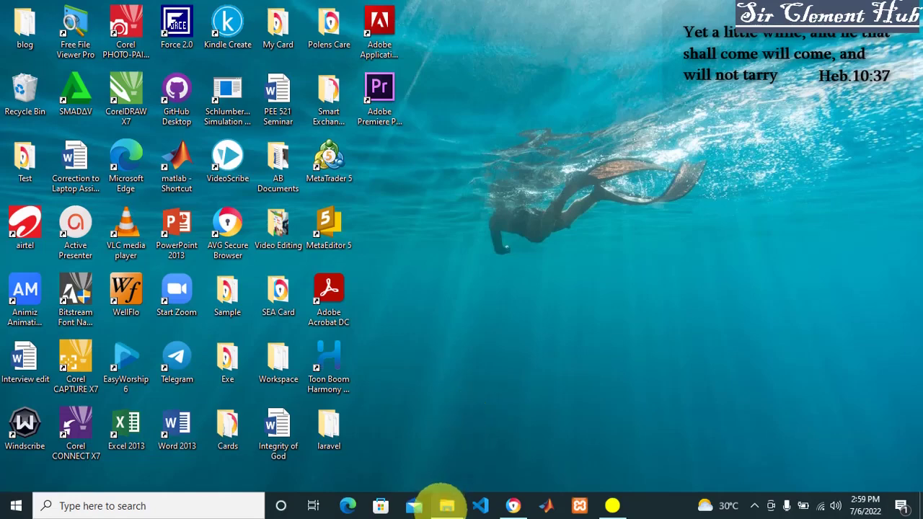
Preview the Compromise Highway to Spiritual Death video in VLC, skipping ahead to the Mount Sinai scene.
left_click(447, 505)
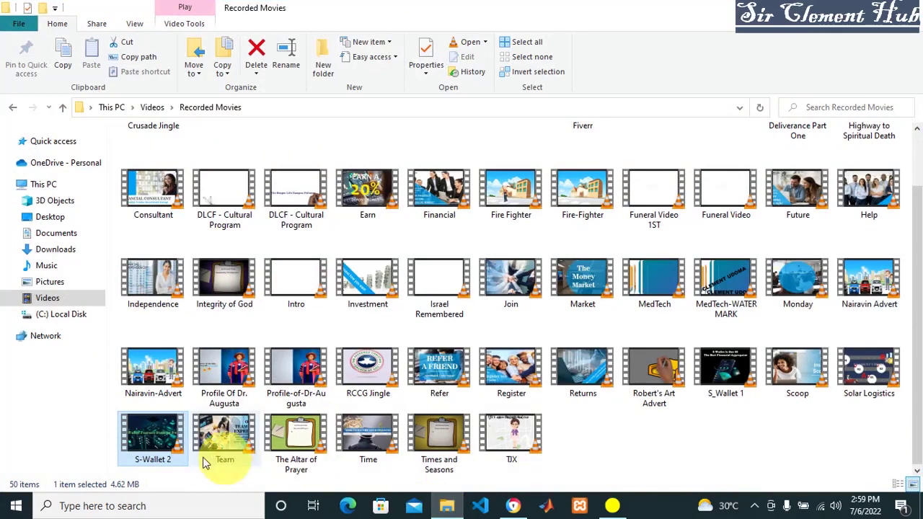
scroll(893, 158, "up", 2)
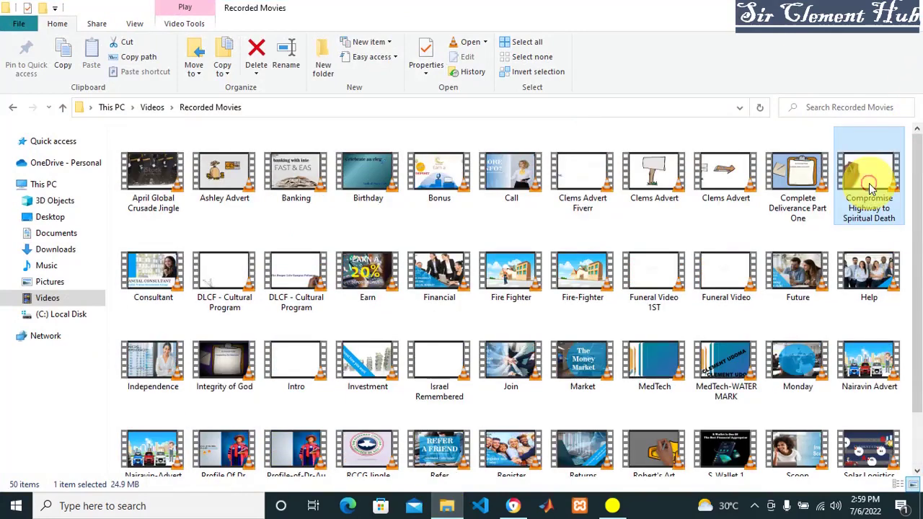
double_click(868, 185)
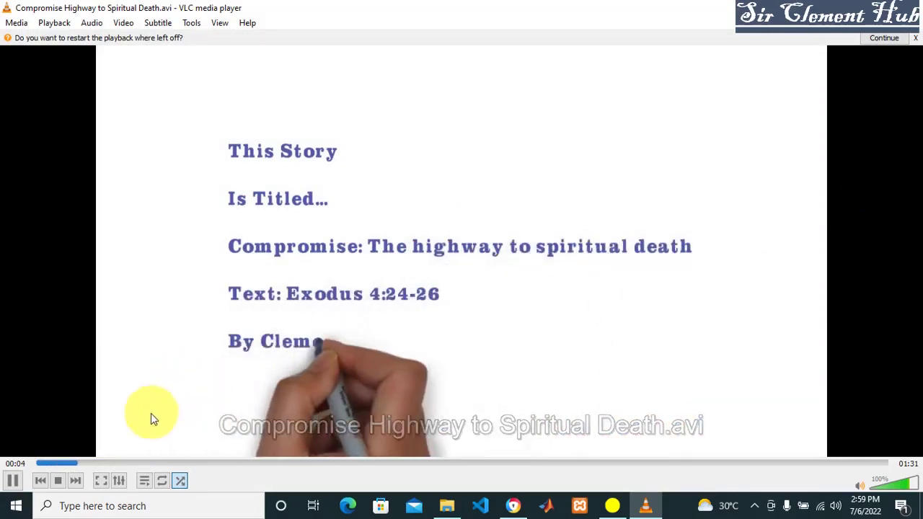
left_click(153, 461)
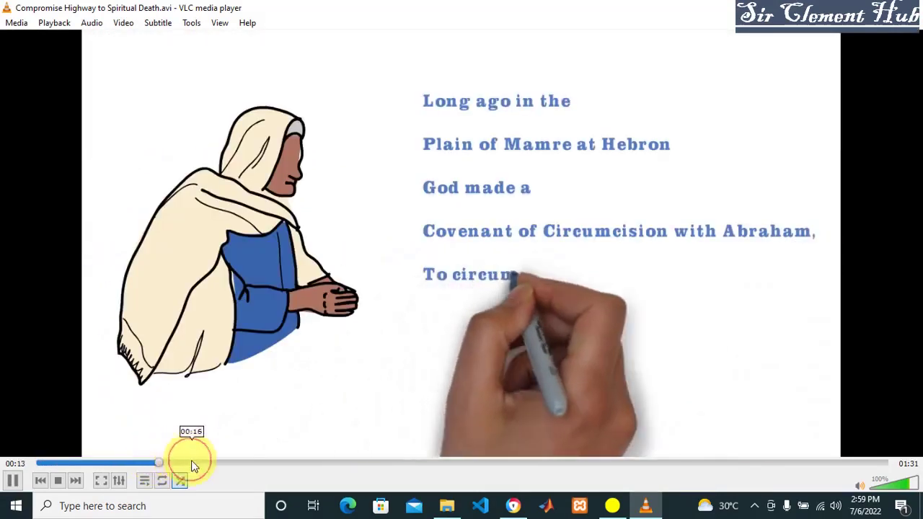
left_click(242, 463)
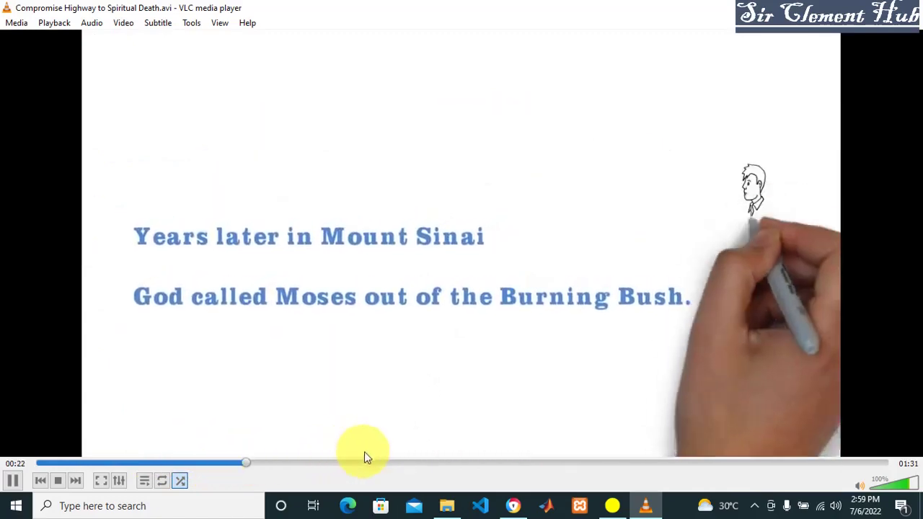
key("ctrl+q")
Preview the Clems Advert video up to the handshake scene, then return to Recorded Movies.
double_click(646, 182)
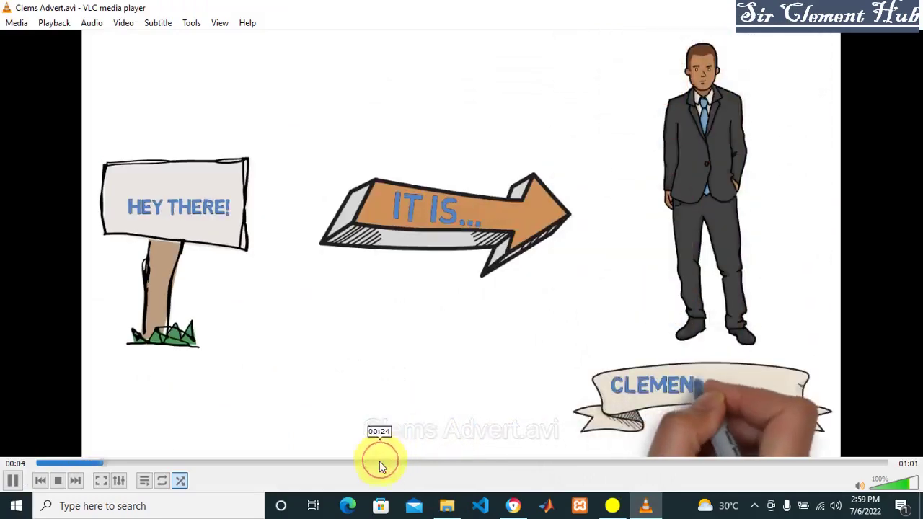
left_click(377, 463)
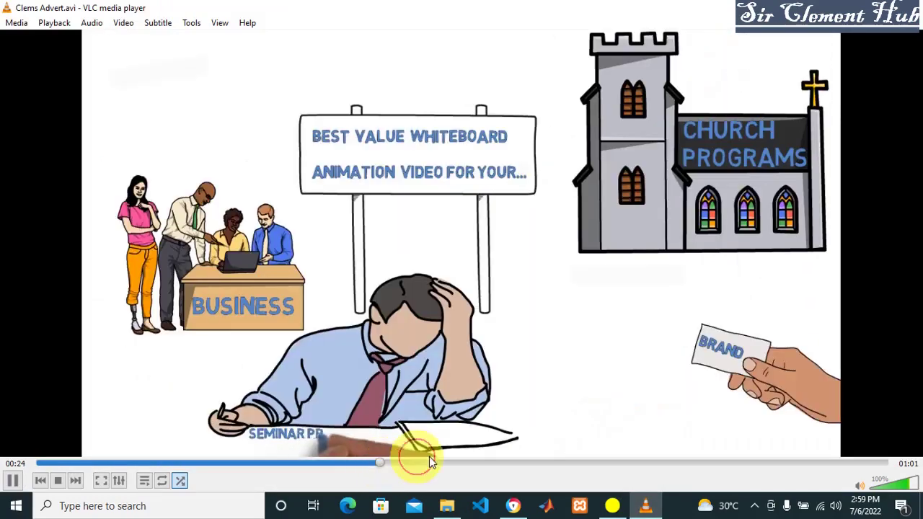
left_click(508, 463)
mouse_move(475, 510)
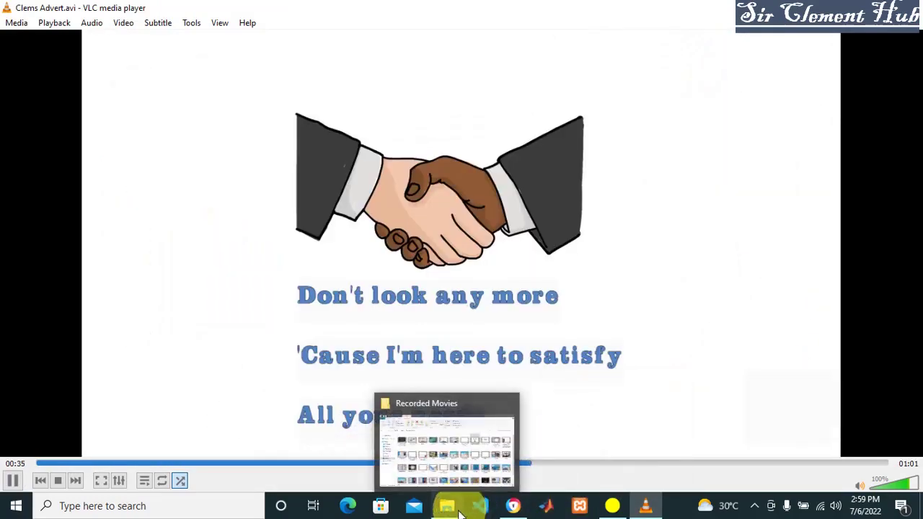
left_click(447, 506)
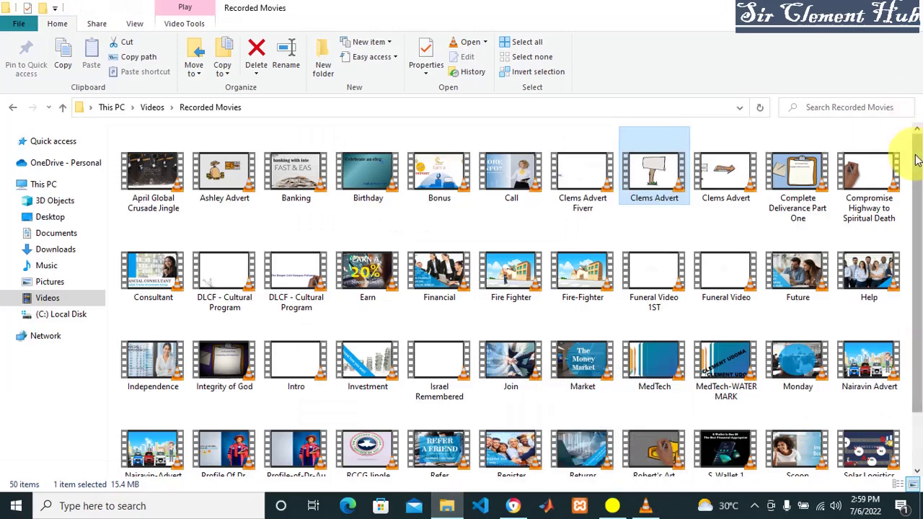
Preview S-Wallet 2 up to the Swp Staking Options slide and close VLC.
left_click_drag(916, 150, 919, 367)
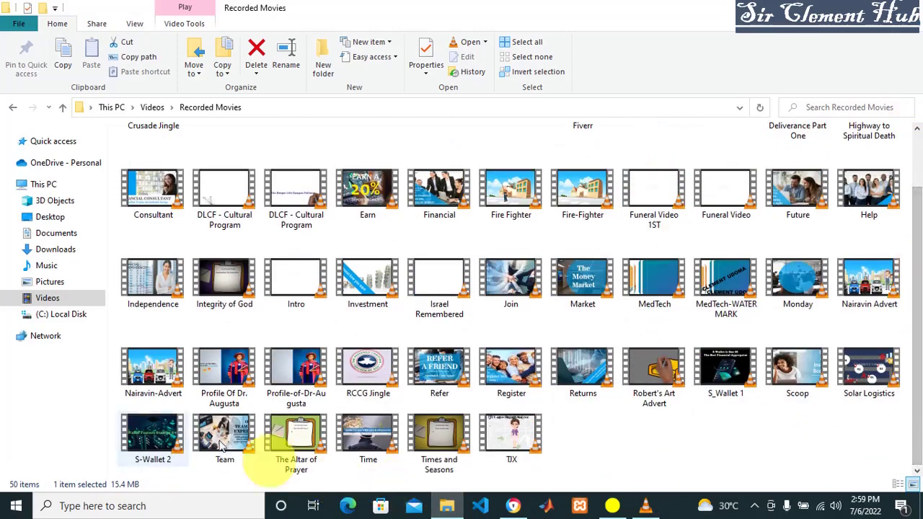
left_click(159, 431)
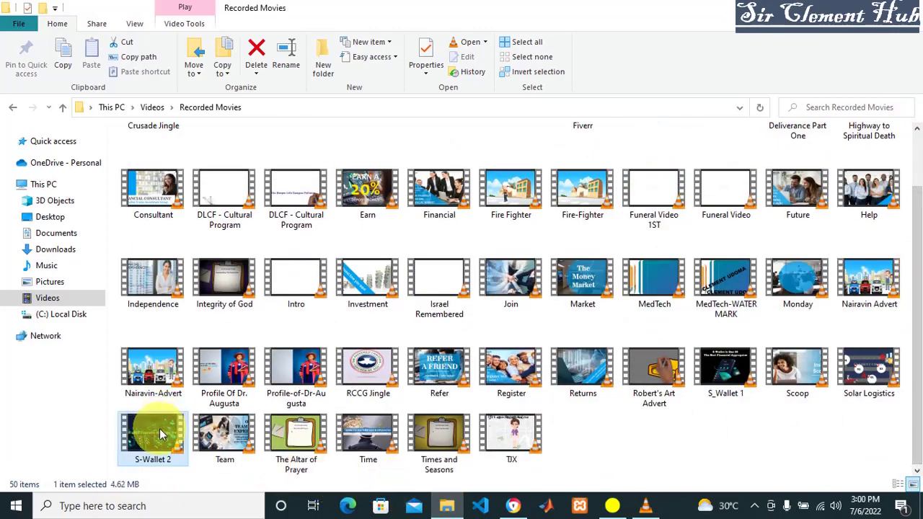
double_click(160, 433)
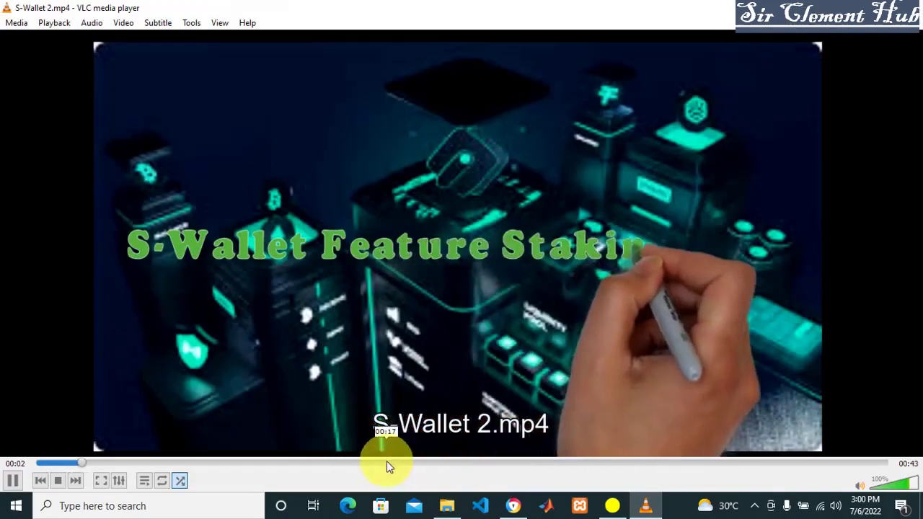
left_click(386, 462)
left_click(509, 462)
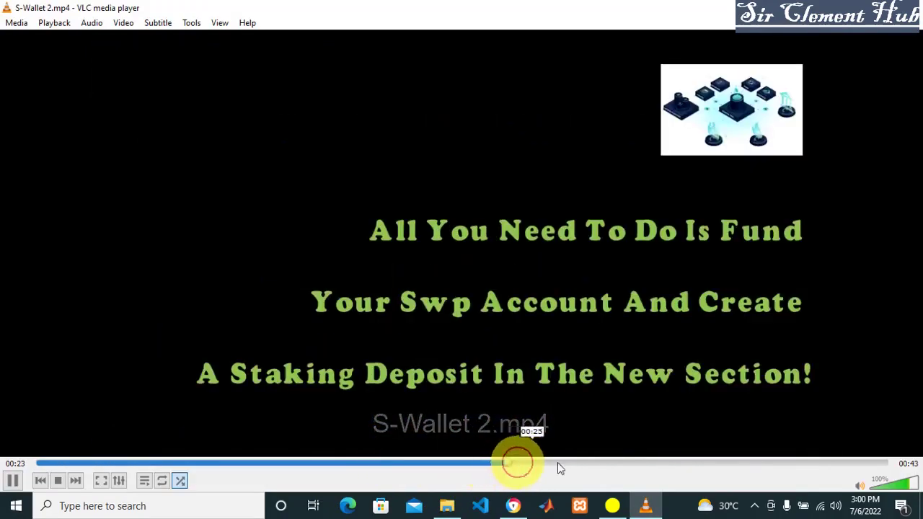
left_click(625, 464)
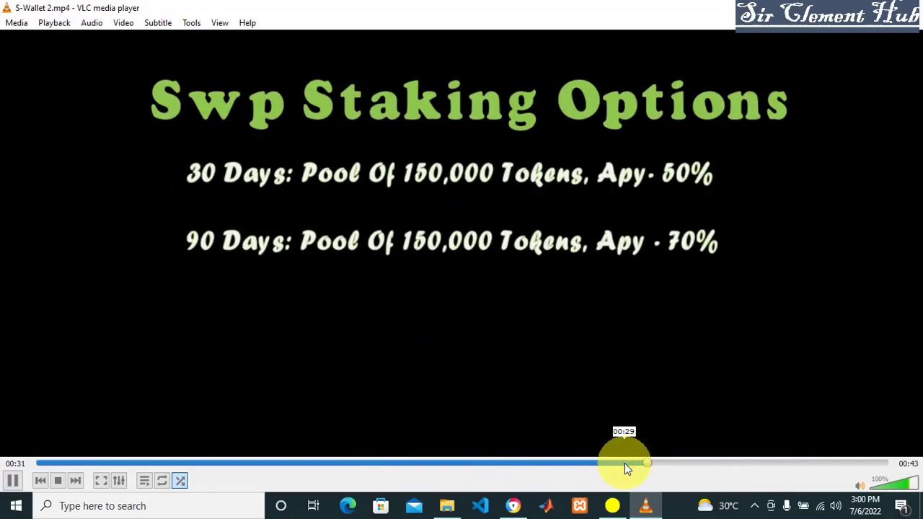
key("ctrl+q")
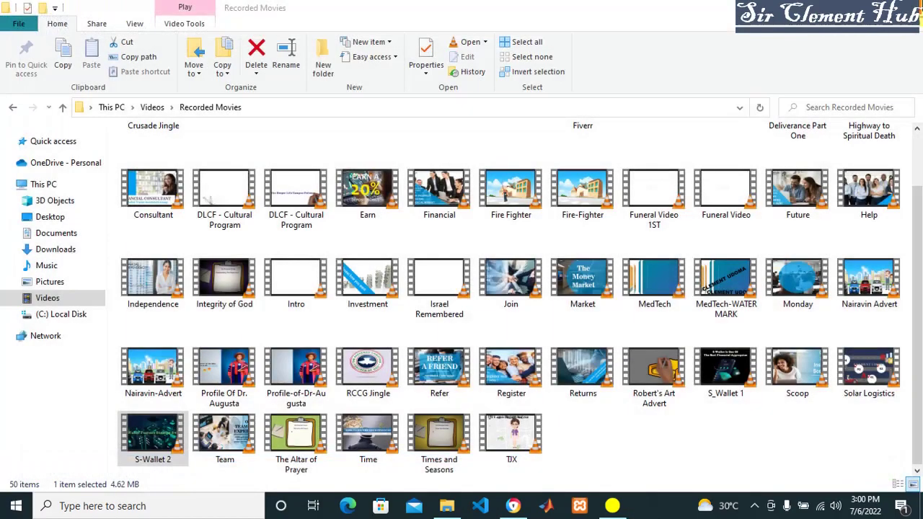
Bring Chrome forward, check the Gmail draft with the folder link, and return to the Crack folder in Drive.
left_click(511, 507)
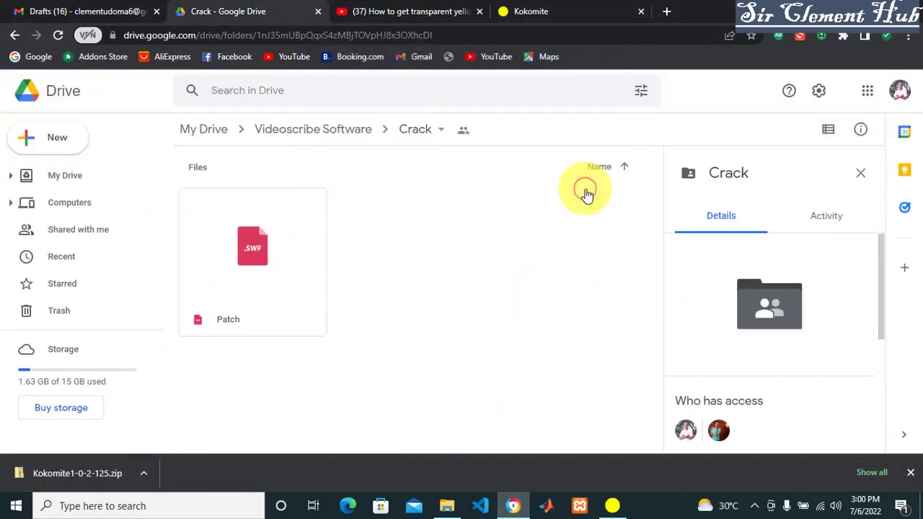
left_click(263, 11)
left_click(76, 8)
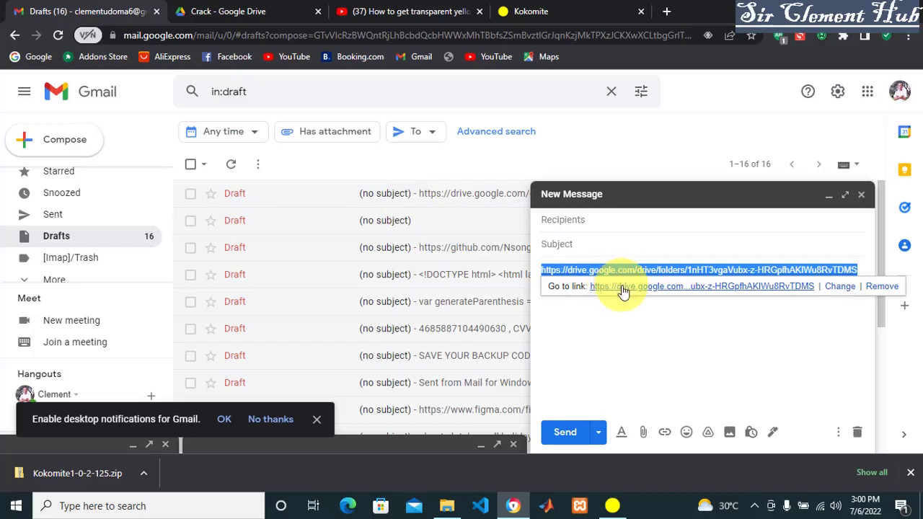
left_click(267, 8)
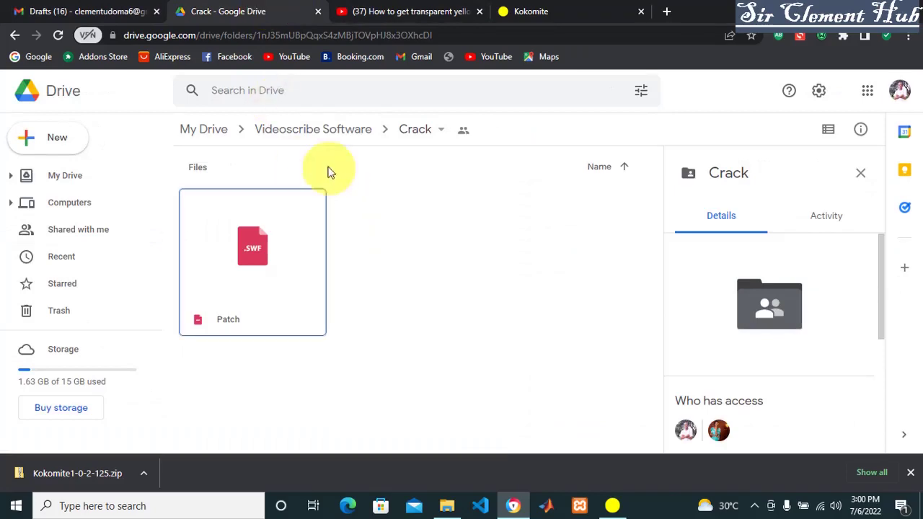
Go up to Videoscribe Software, view Readme.txt's details and dismiss the downloads bar.
left_click(326, 133)
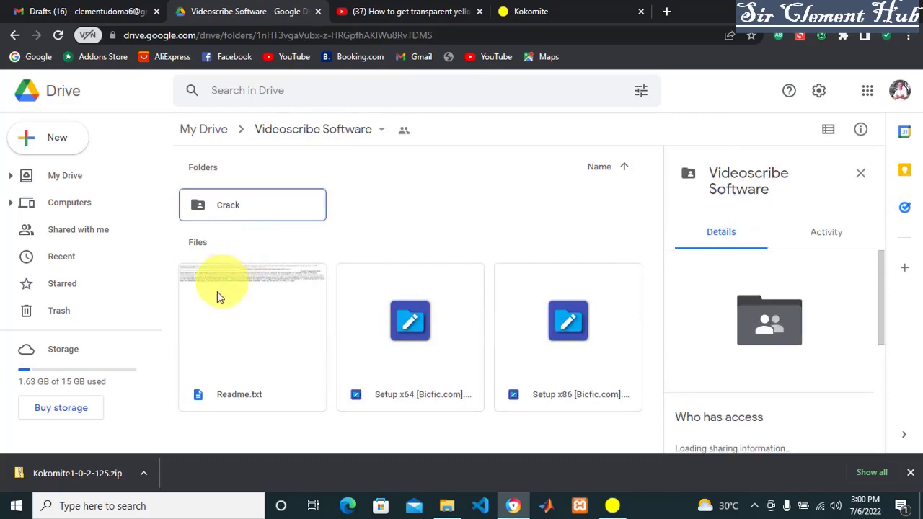
left_click(205, 359)
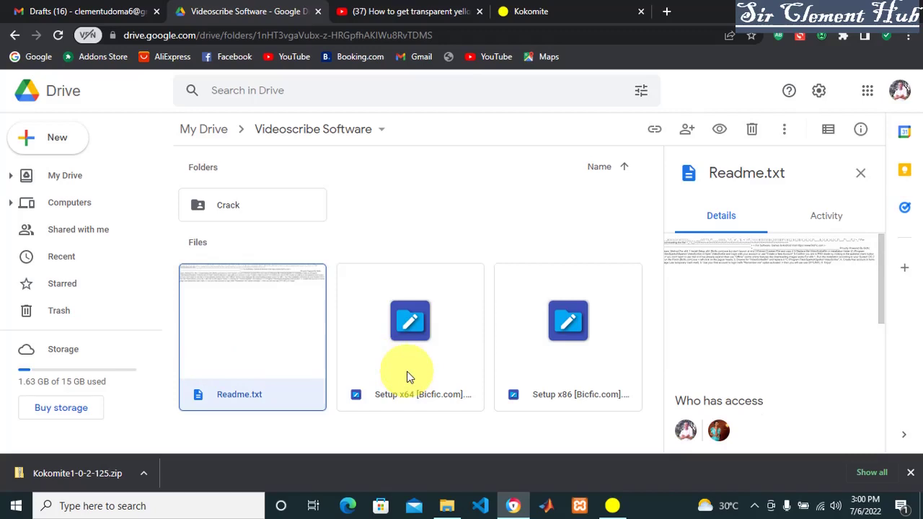
left_click(909, 473)
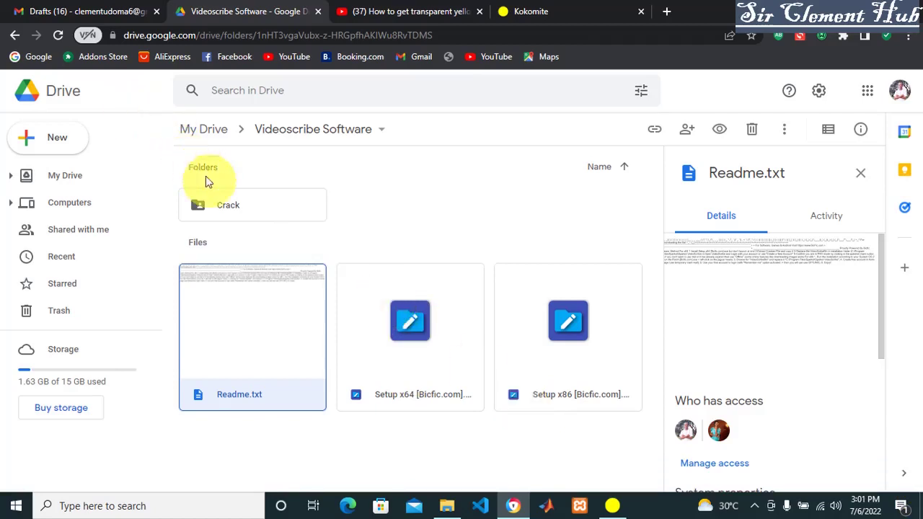
Open the Crack folder in Drive to see the Patch file, then switch to File Explorer.
double_click(251, 207)
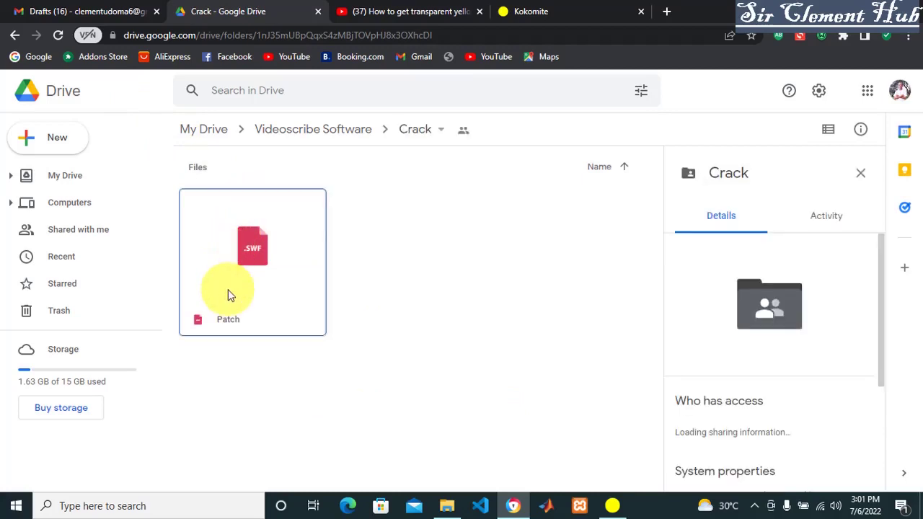
left_click(446, 506)
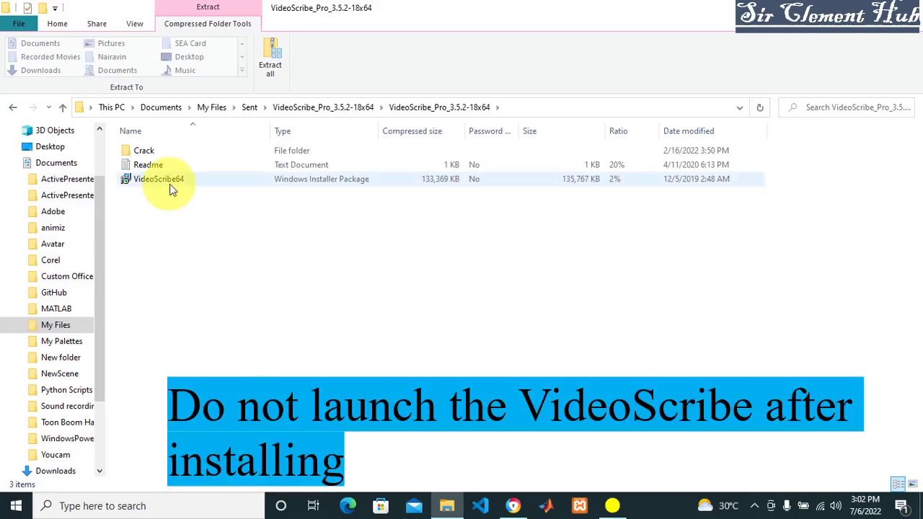
left_click(170, 179)
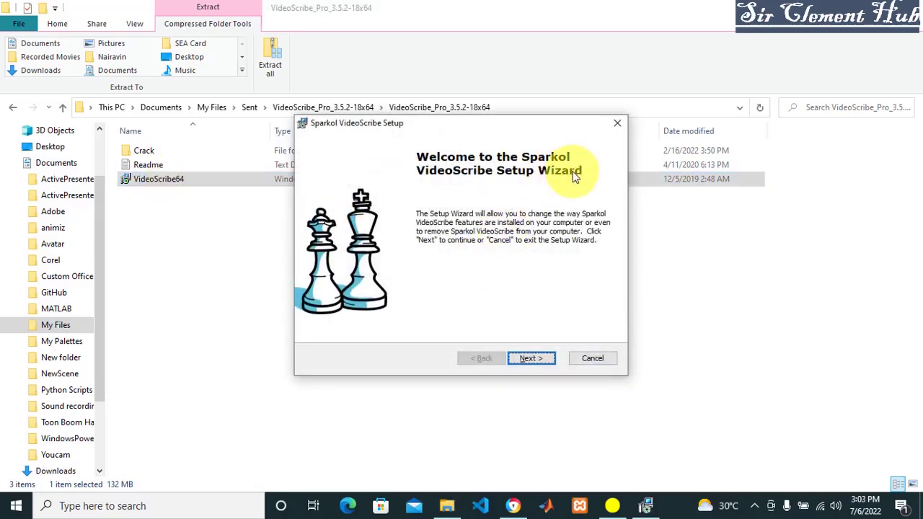
left_click(592, 358)
left_click(430, 277)
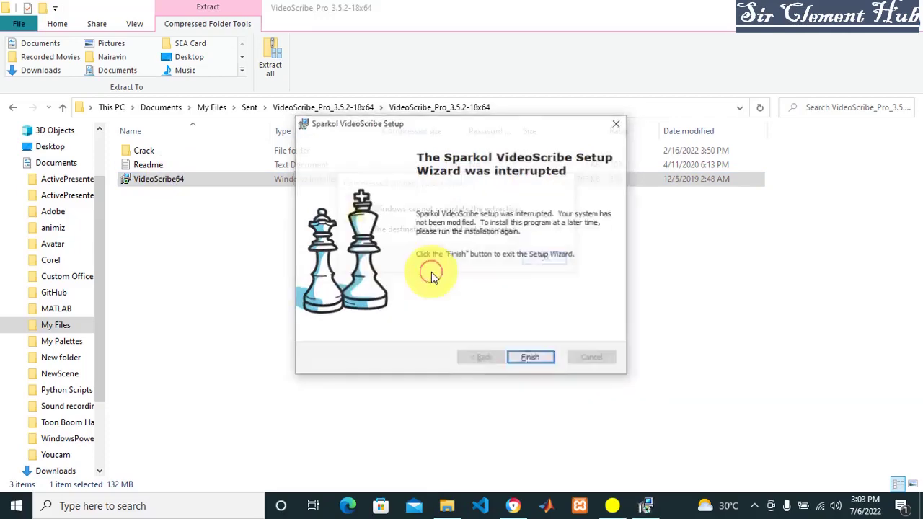
left_click(617, 128)
key("Return")
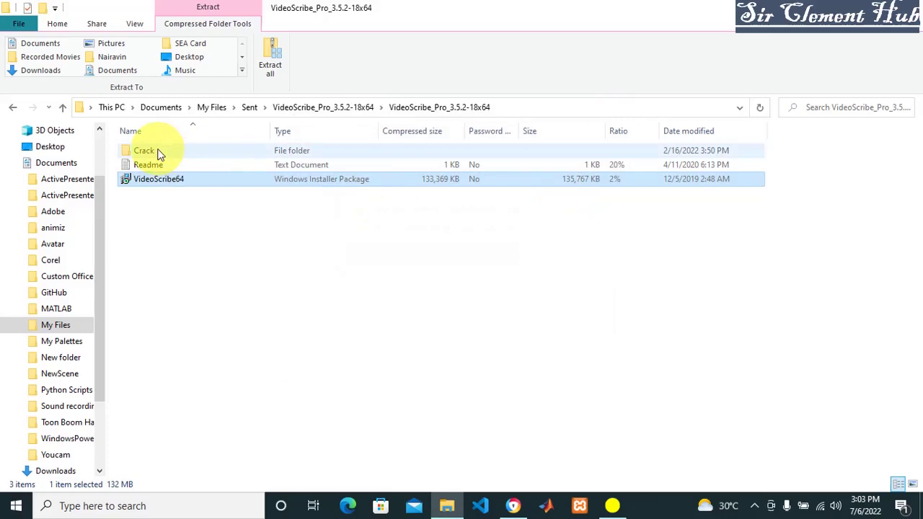
Run Patch from the archive's Crack folder, overwrite VideoScribeBin, and close the patcher.
double_click(165, 152)
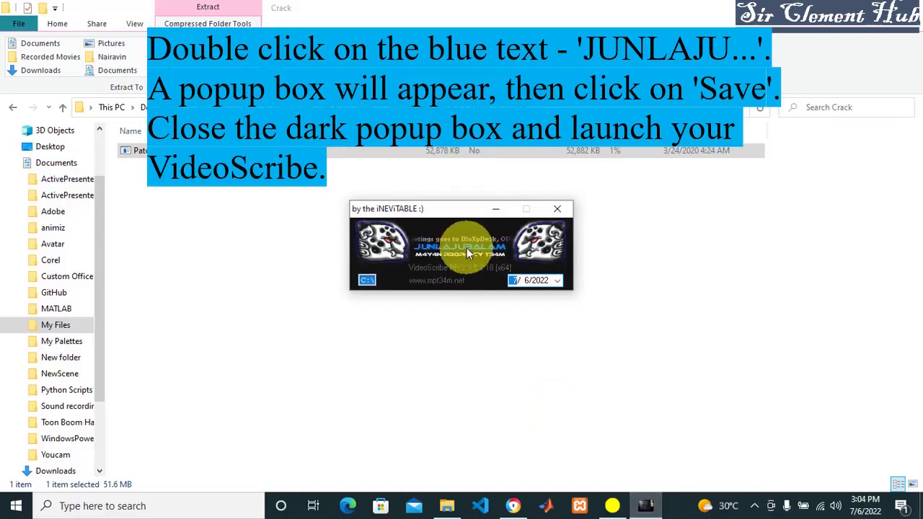
double_click(467, 251)
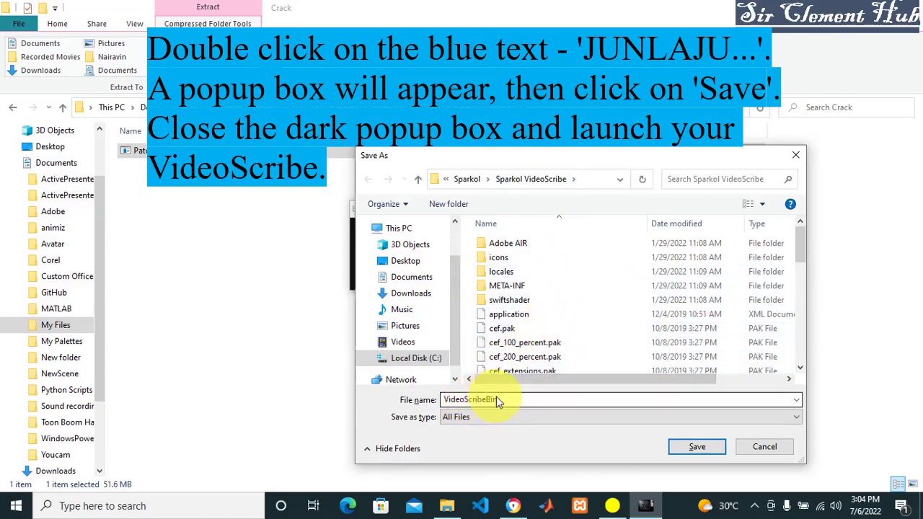
left_click(689, 448)
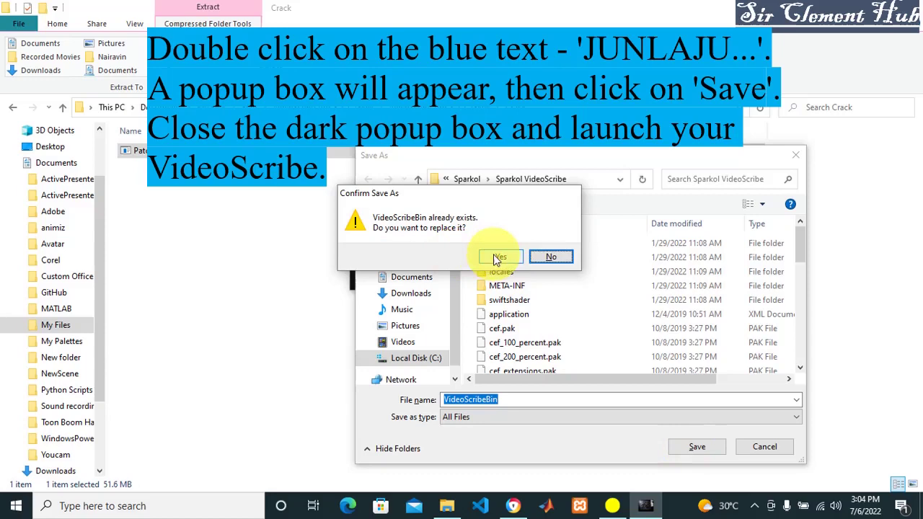
left_click(496, 258)
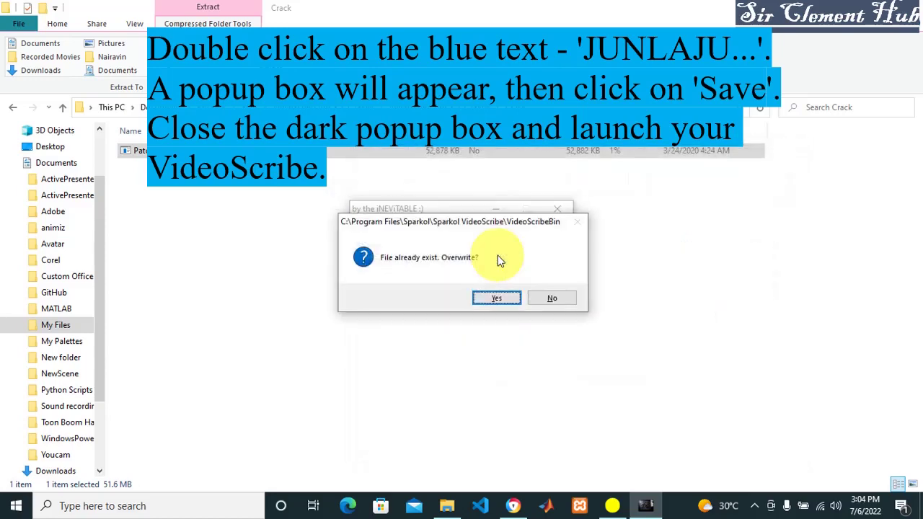
left_click(496, 297)
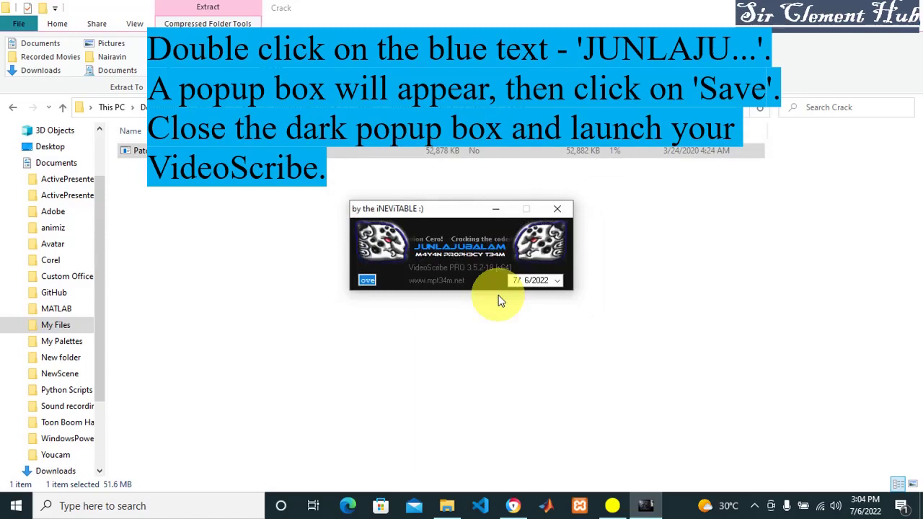
left_click(557, 211)
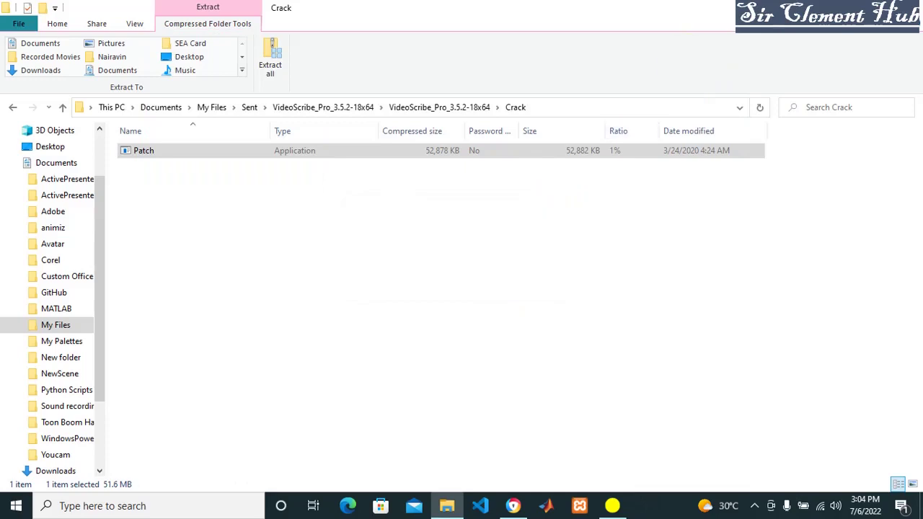
Minimize File Explorer and launch VideoScribe from its desktop shortcut.
left_click(840, 8)
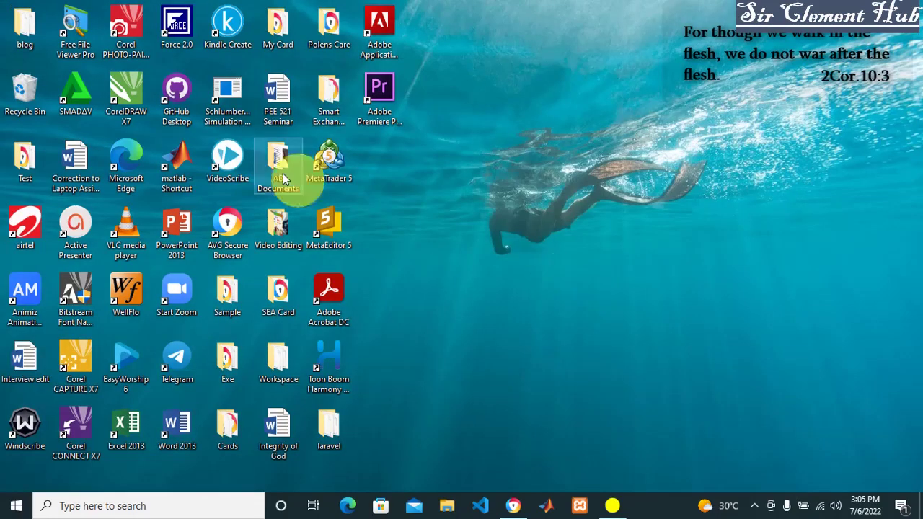
double_click(232, 160)
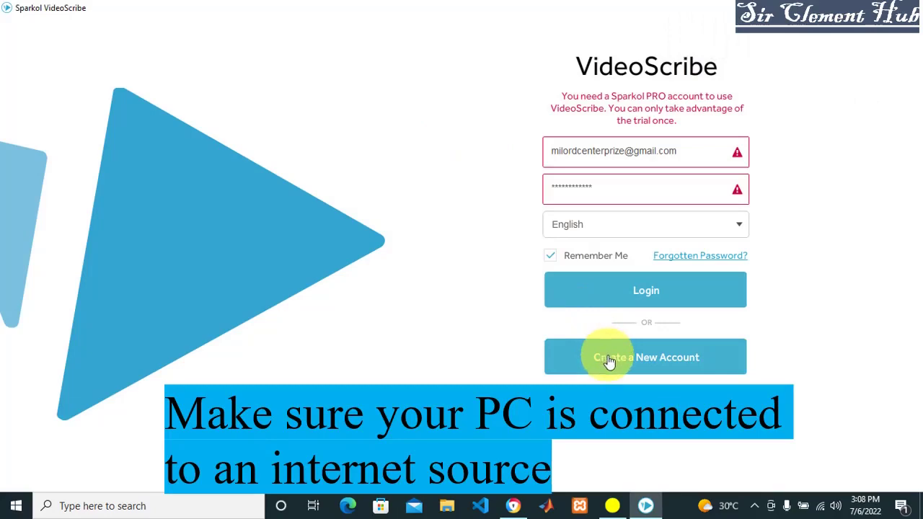
Start a new account, autofill the free-trial form's name and email fields, and submit it.
left_click(607, 359)
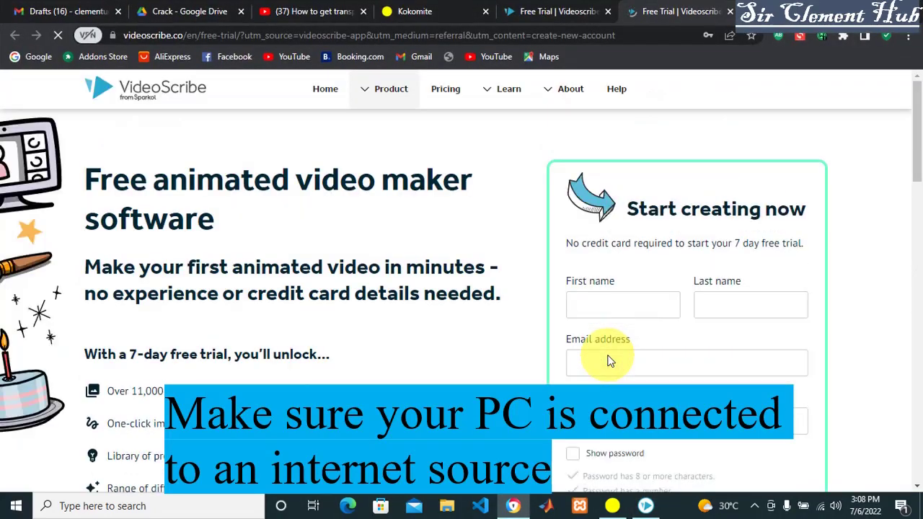
scroll(620, 303, "down", 3)
left_click(654, 189)
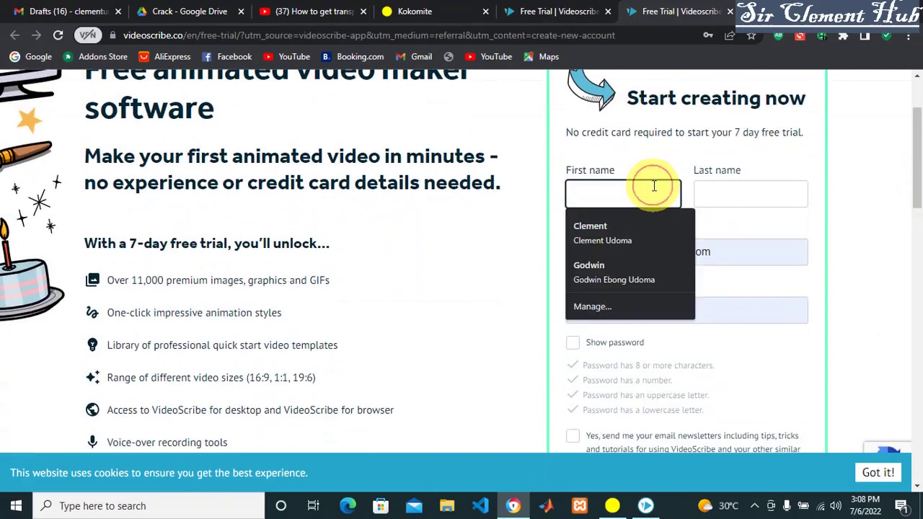
left_click(602, 233)
left_click(644, 250)
scroll(656, 302, "down", 4)
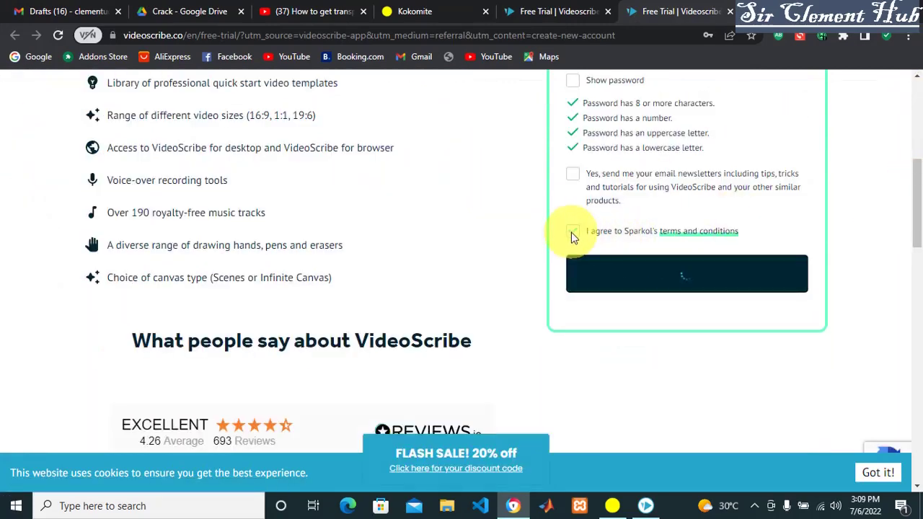
left_click(598, 263)
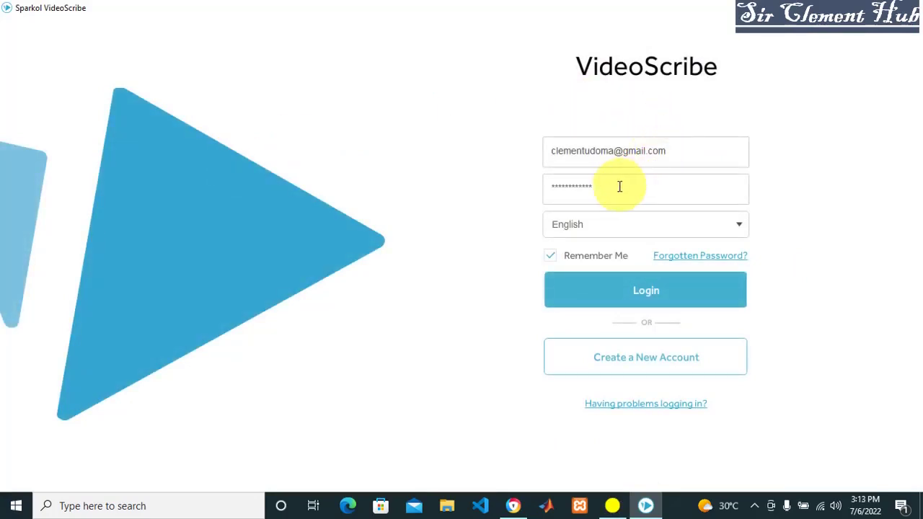
Turn on Remember Me and log in to VideoScribe.
left_click(552, 257)
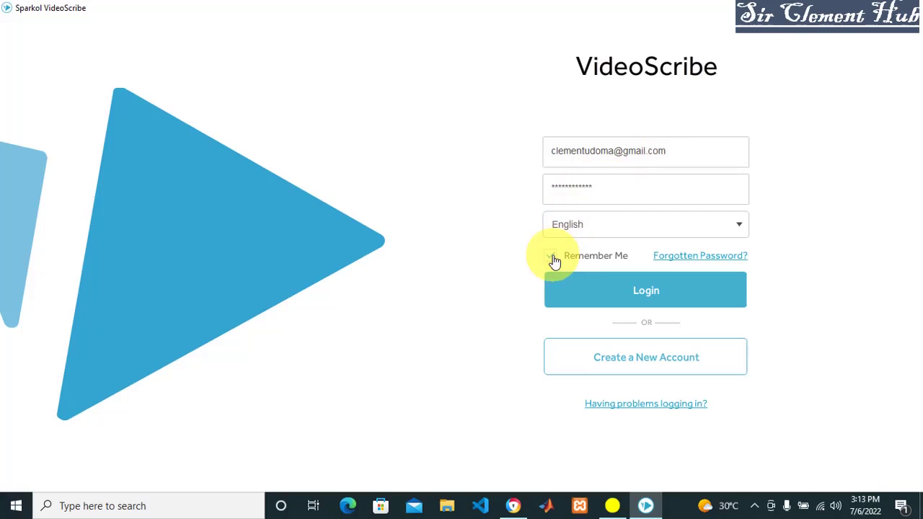
left_click(595, 291)
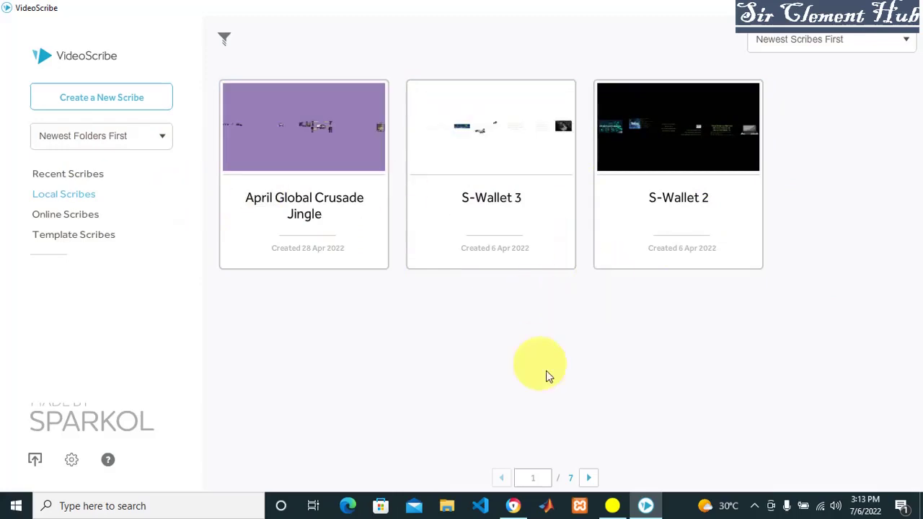
Page through Local Scribes to the last page, then back one page.
left_click(586, 477)
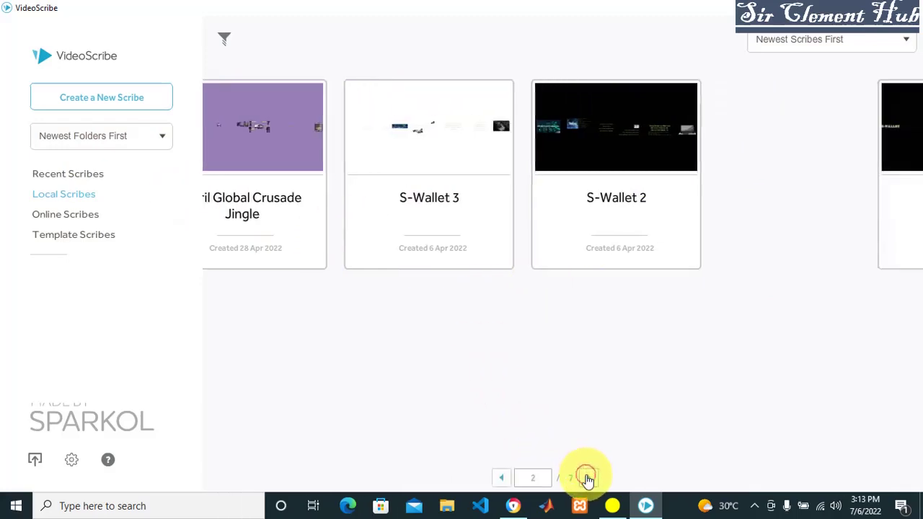
left_click(587, 477)
left_click(587, 477)
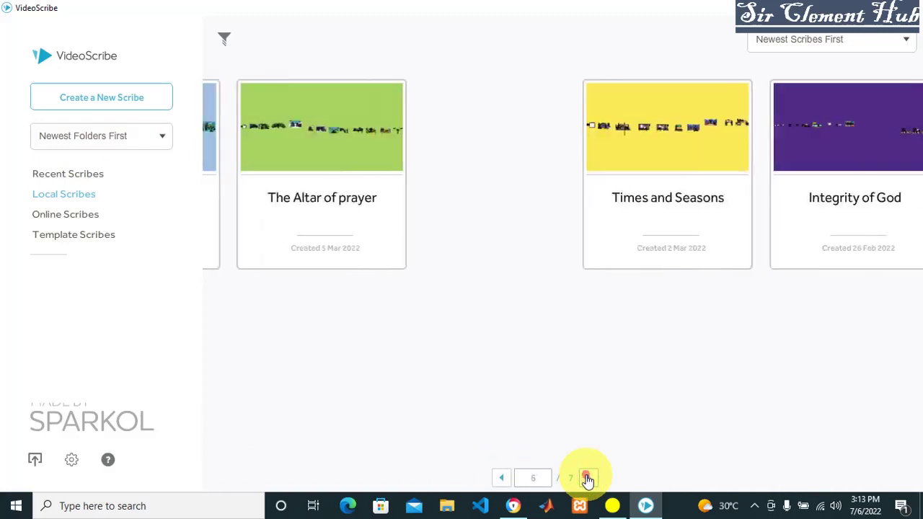
left_click(587, 477)
left_click(587, 477)
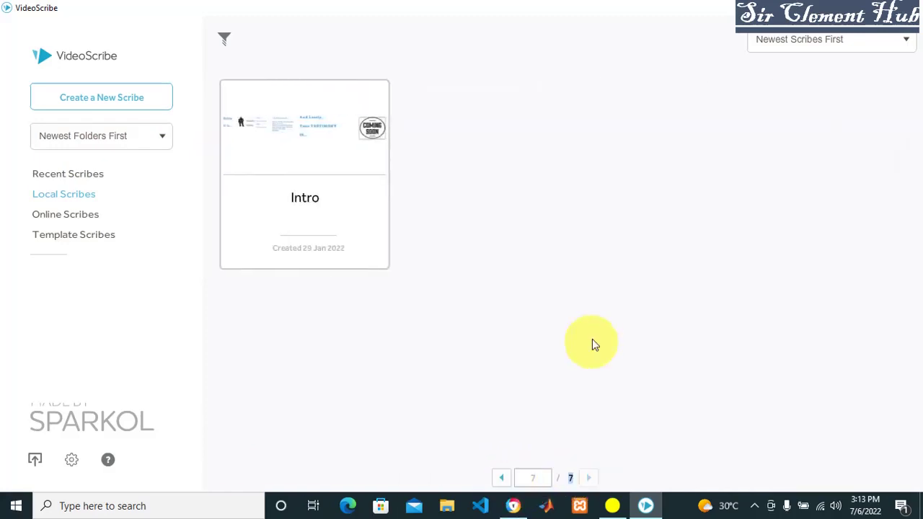
left_click(501, 478)
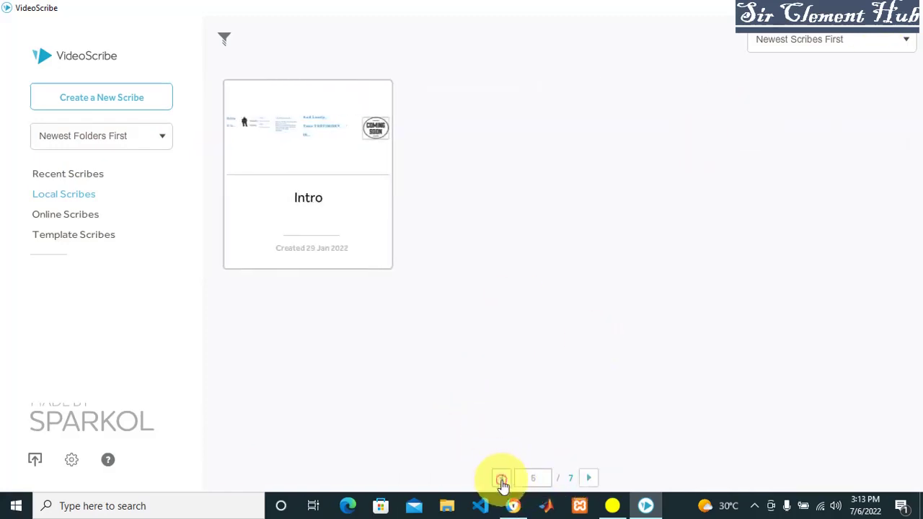
Check the sort options, view Recent, Online and Template Scribes, and bring up the keyword filter.
left_click(913, 42)
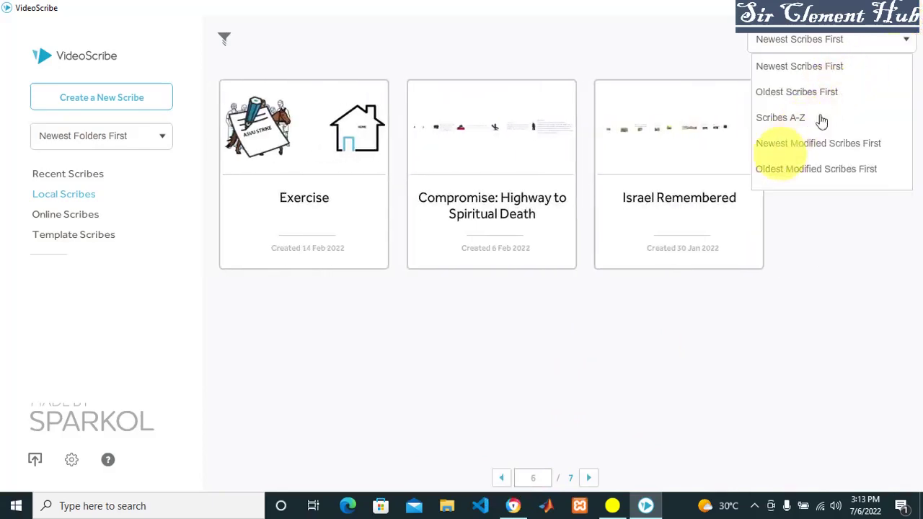
left_click(178, 376)
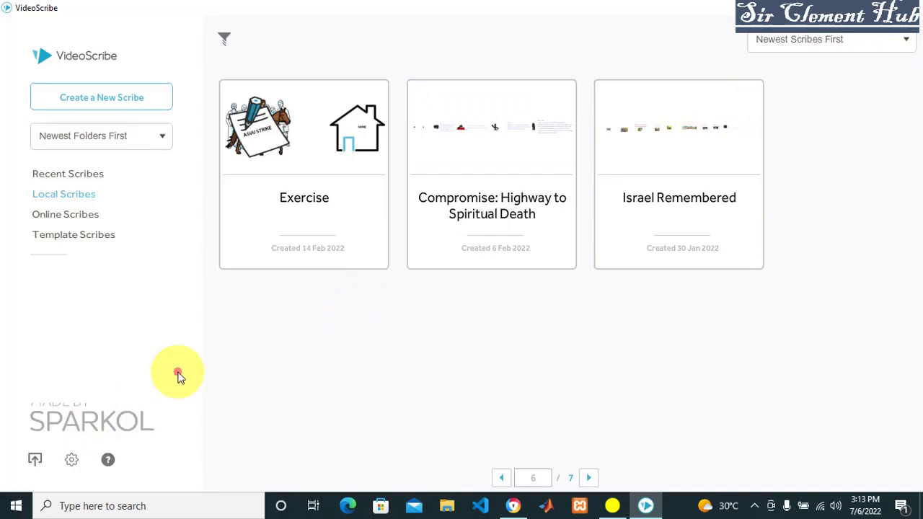
left_click(84, 177)
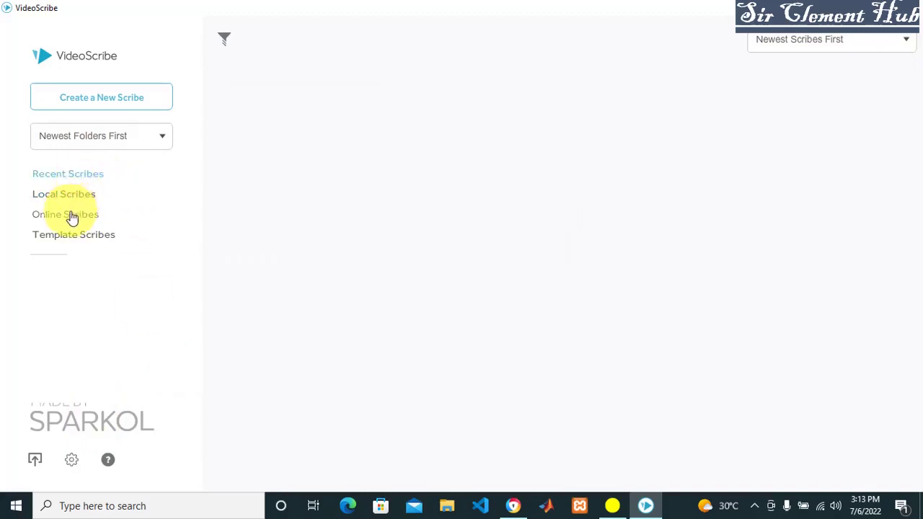
left_click(72, 214)
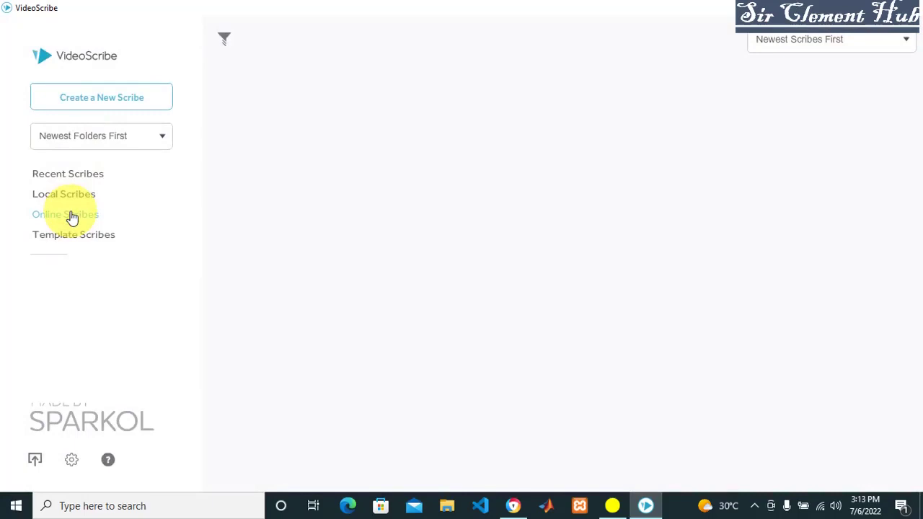
left_click(65, 240)
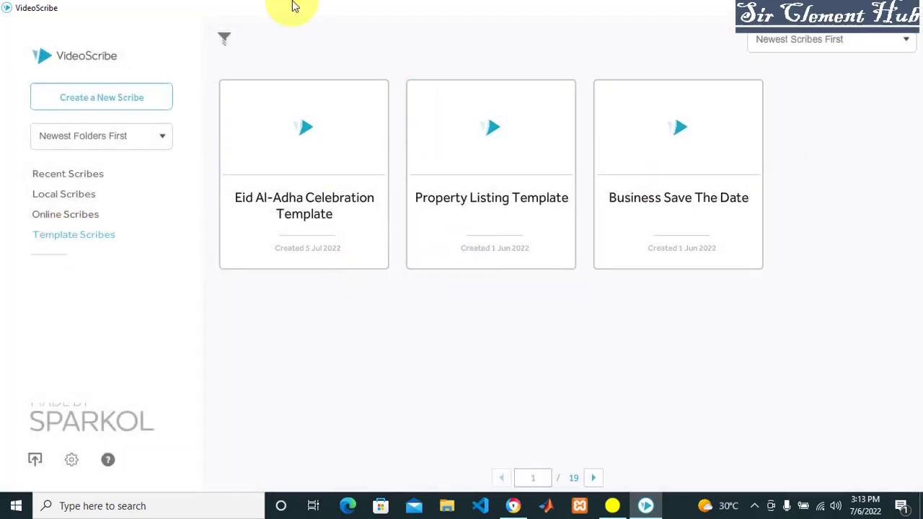
left_click(225, 40)
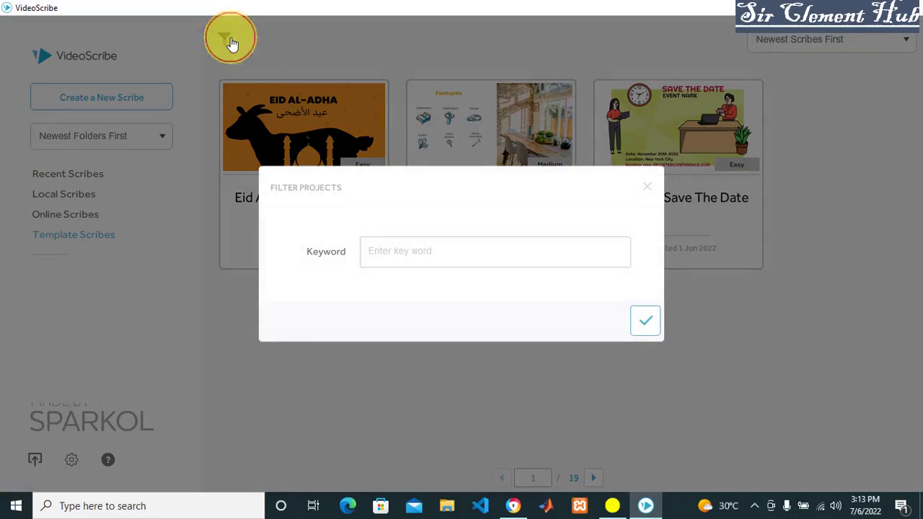
left_click(643, 320)
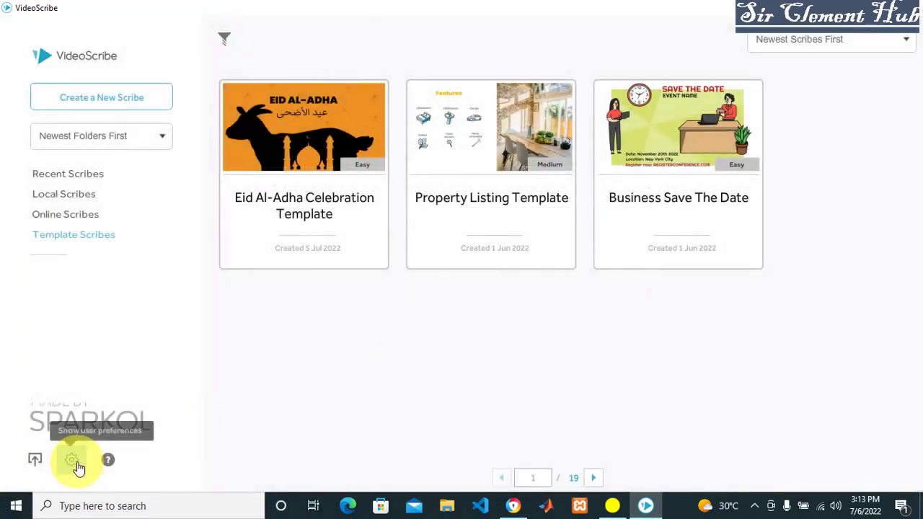
left_click(72, 461)
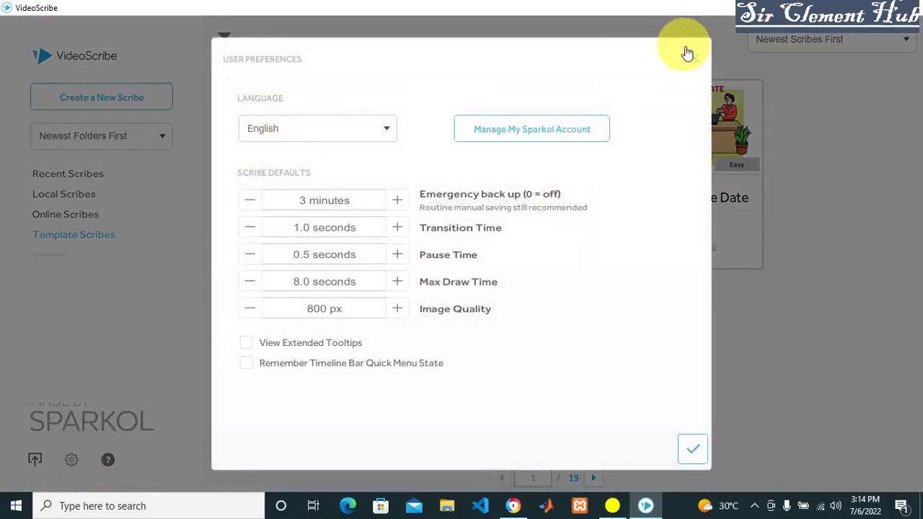
left_click(701, 55)
left_click(71, 459)
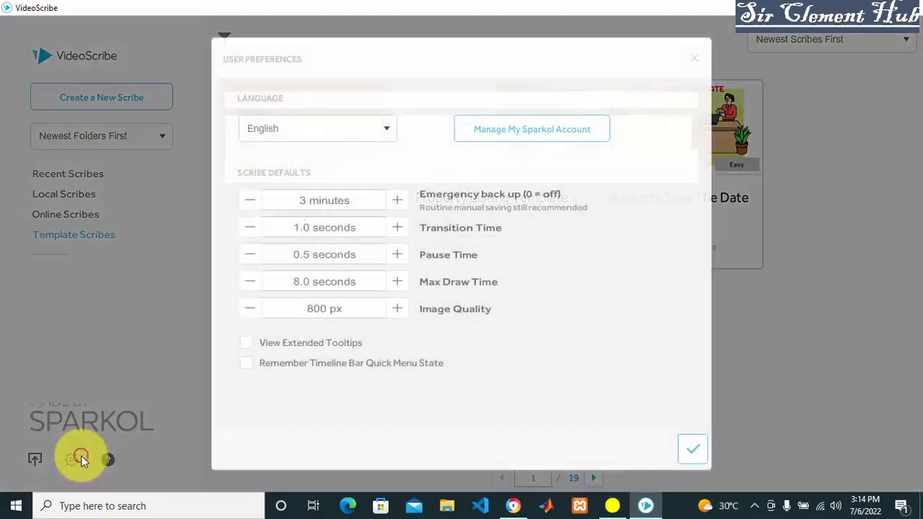
left_click(386, 130)
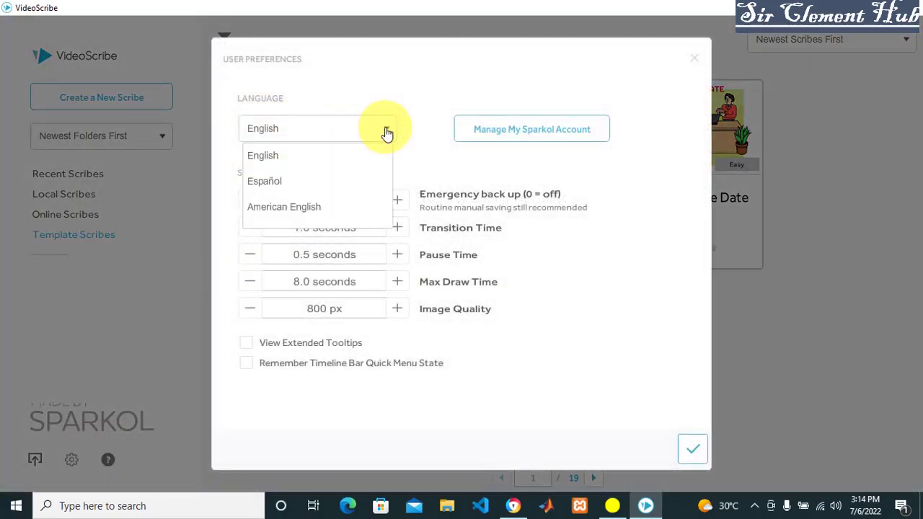
left_click(386, 131)
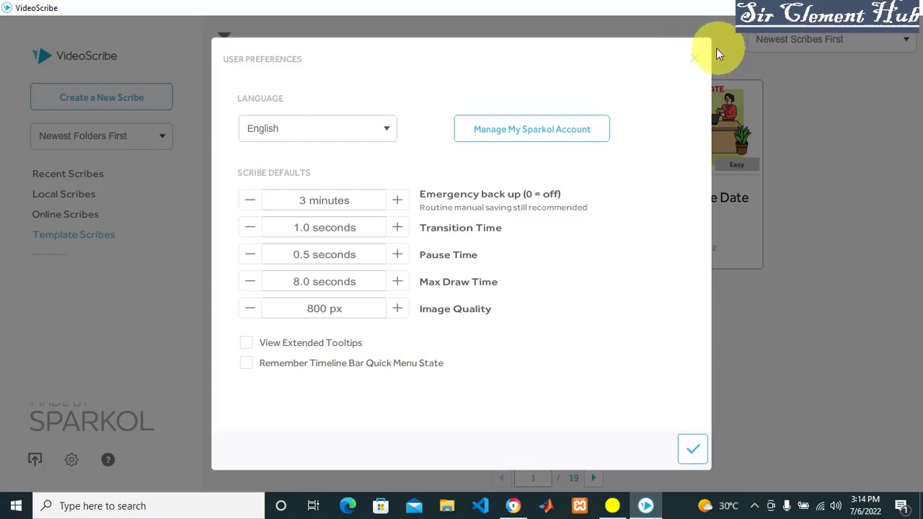
left_click(693, 57)
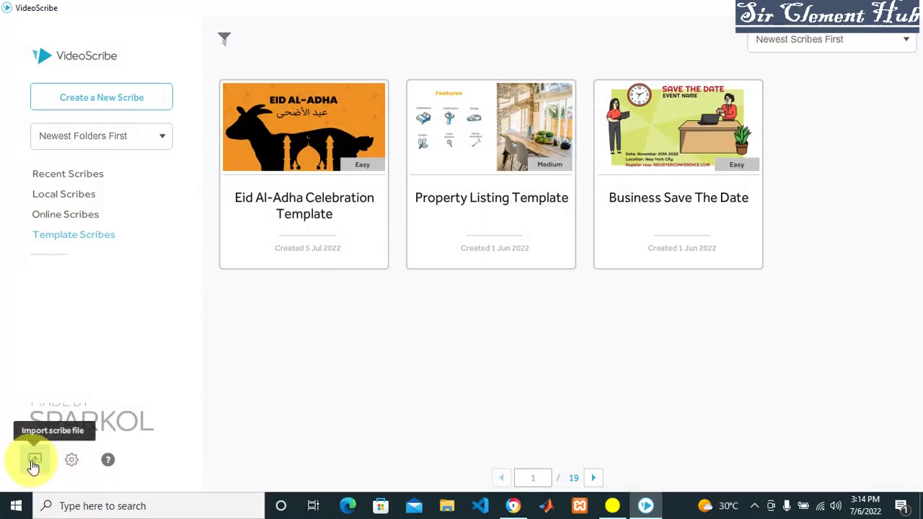
Choose Create a New Scribe to start a blank scribe.
left_click(83, 97)
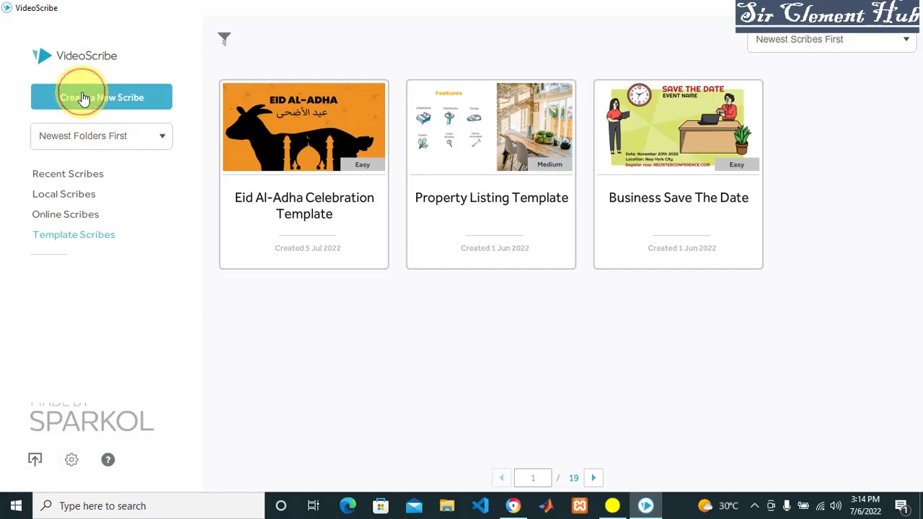